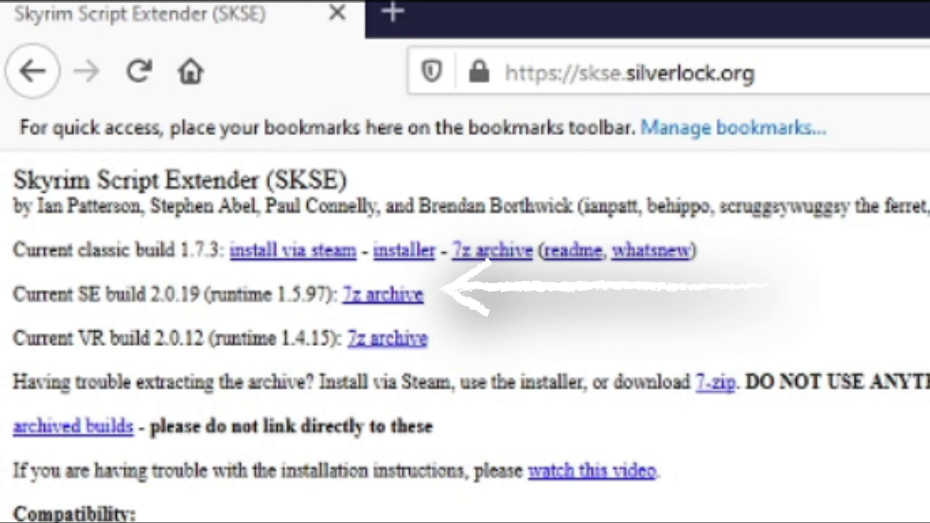
# Download the SE build's skse64_2_00_19.7z archive and save it to disk.
pyautogui.click(383, 294)
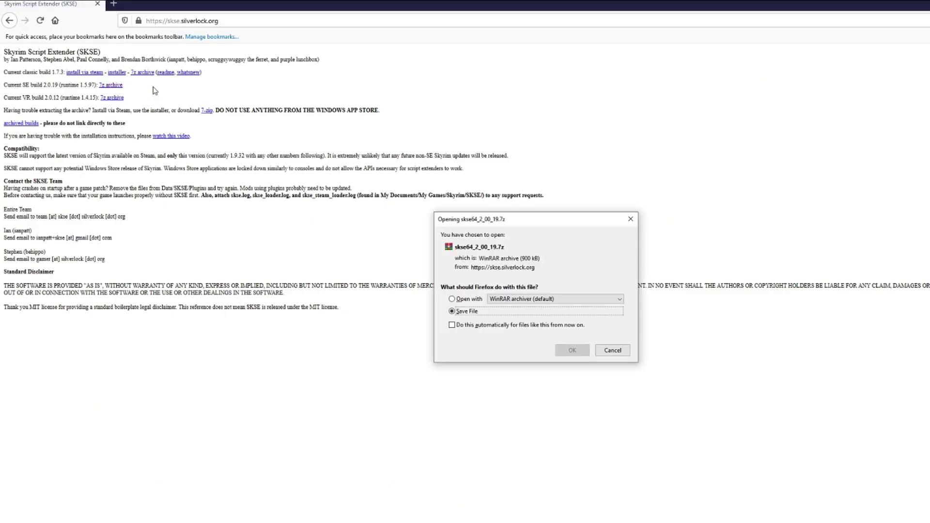
pyautogui.moveTo(554, 221); pyautogui.dragTo(579, 248)
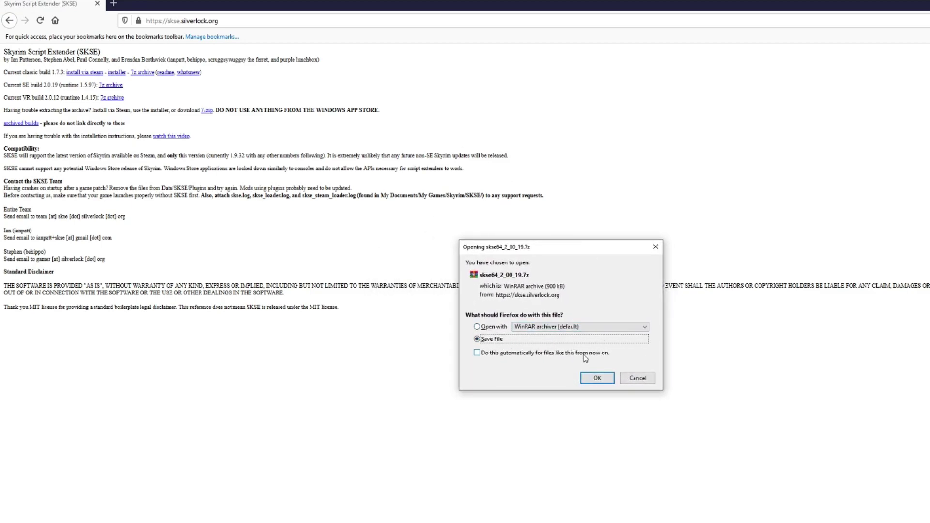
pyautogui.click(598, 378)
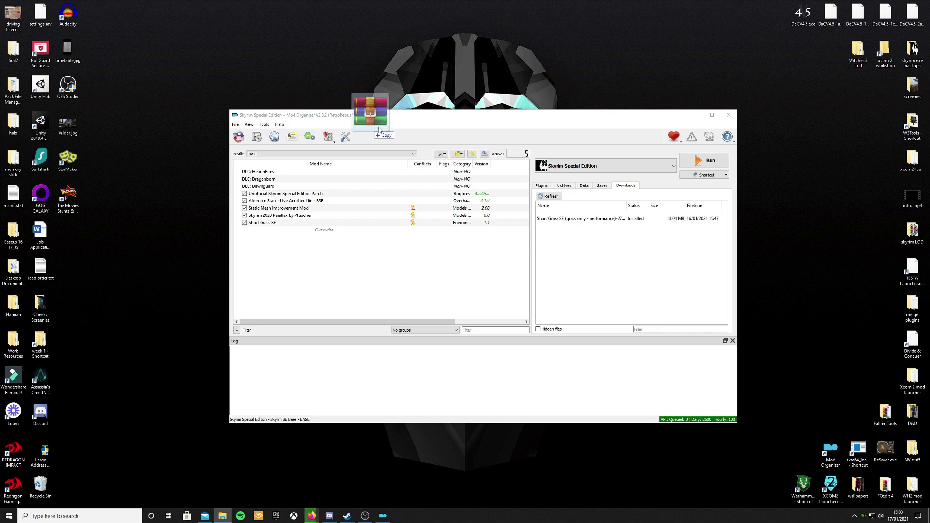
# Move skse64_2_00_19.7z to the desktop and open its skse64_2_00_19 folder in WinRAR.
pyautogui.moveTo(371, 127); pyautogui.dragTo(788, 256)
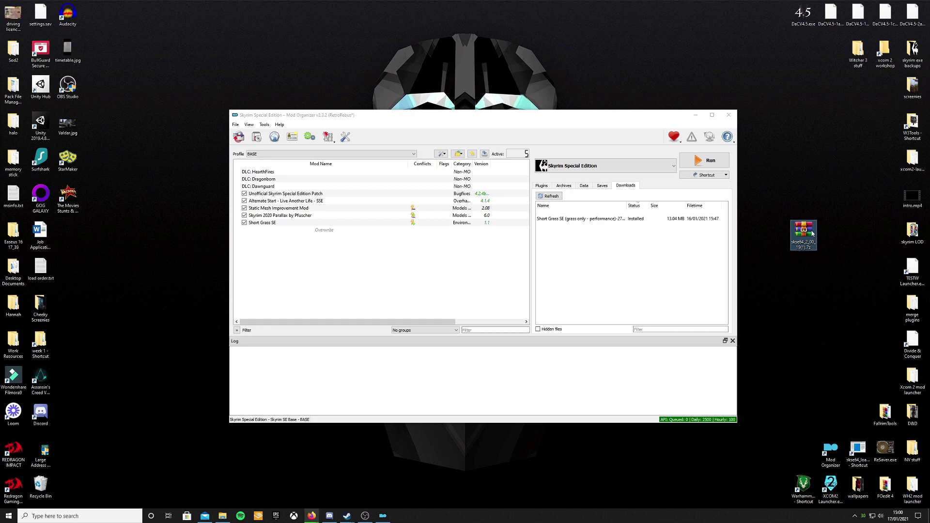
pyautogui.doubleClick(813, 234)
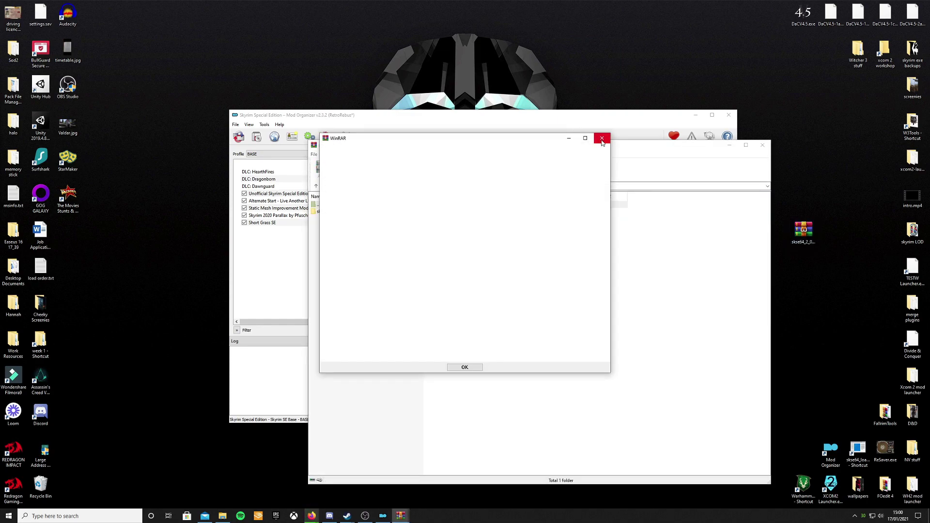
pyautogui.moveTo(601, 140); pyautogui.dragTo(546, 101)
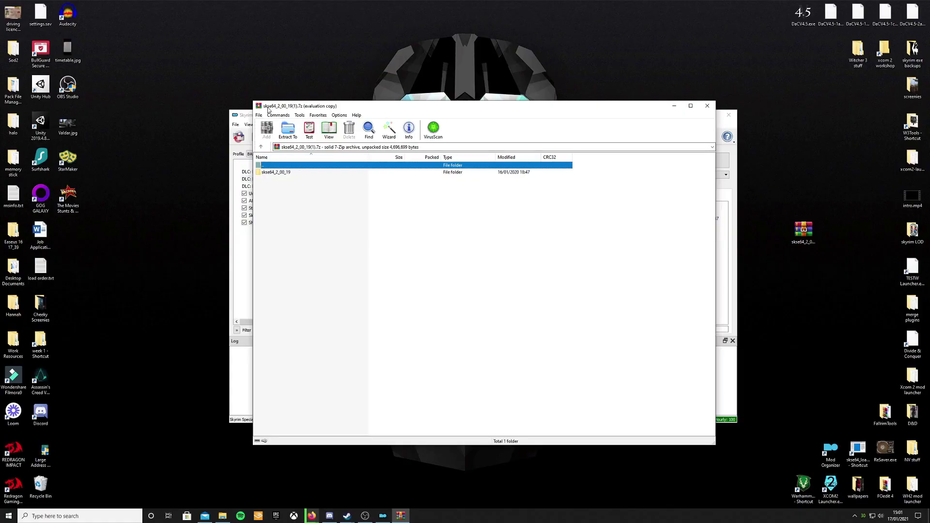
pyautogui.doubleClick(321, 173)
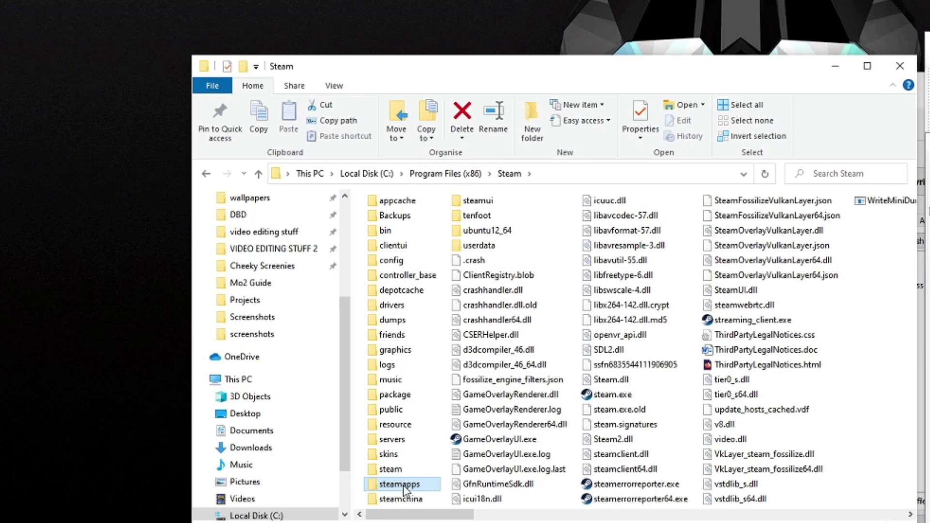
# Navigate from the Steam folder into steamapps\common\Skyrim Special Edition.
pyautogui.doubleClick(403, 484)
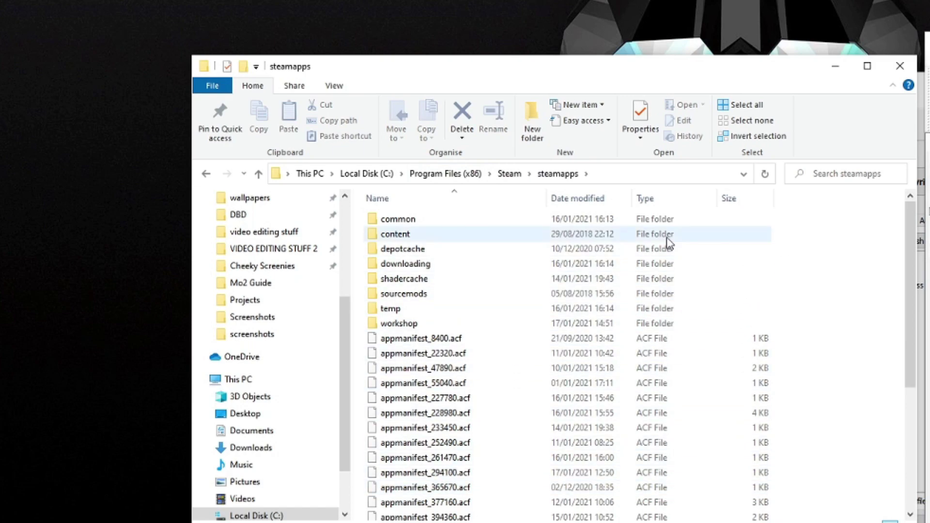
pyautogui.doubleClick(448, 226)
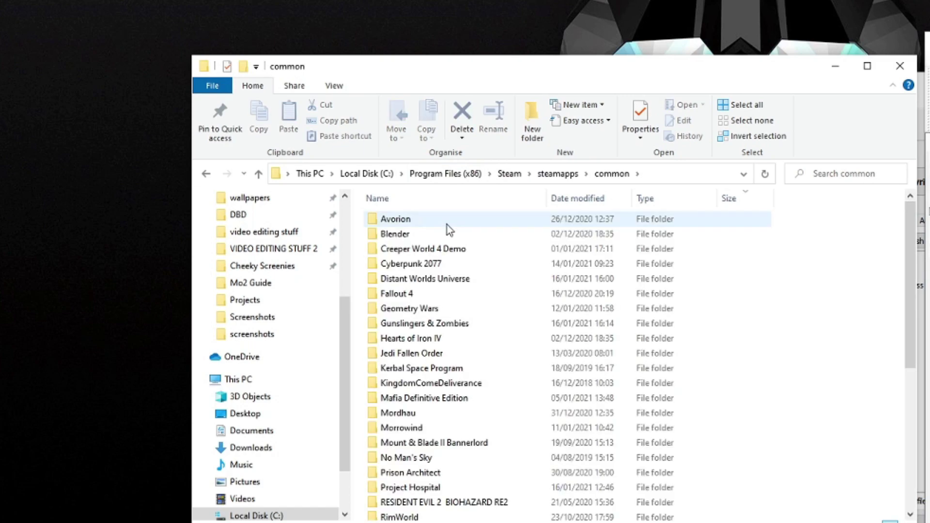
pyautogui.scroll(-3, 458, 281)
pyautogui.scroll(-3, 483, 379)
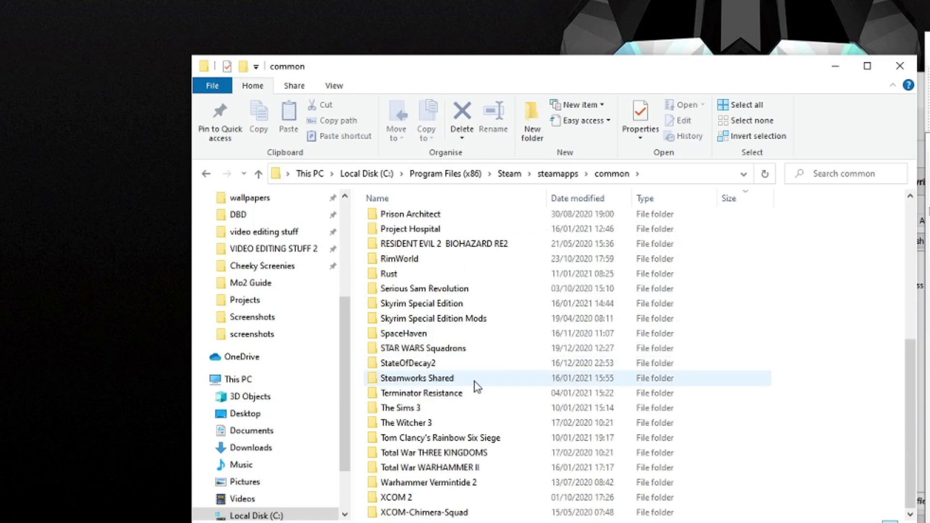
pyautogui.doubleClick(466, 306)
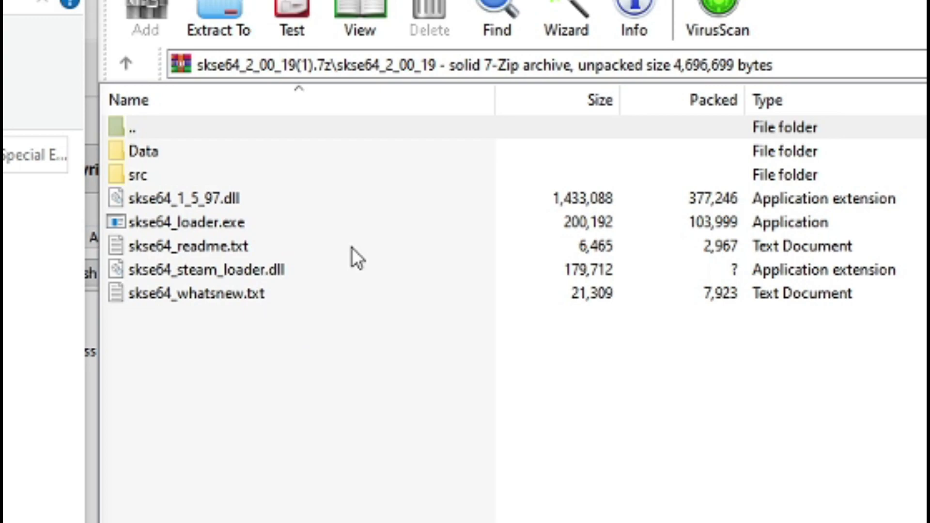
# Copy skse64_steam_loader.dll, skse64_loader.exe, skse64_1_5_97.dll, Data and src into Skyrim Special Edition.
pyautogui.click(312, 270)
pyautogui.keyDown('ctrl'); pyautogui.click(211, 220); pyautogui.keyUp('ctrl')
pyautogui.keyDown('ctrl'); pyautogui.click(203, 199); pyautogui.keyUp('ctrl')
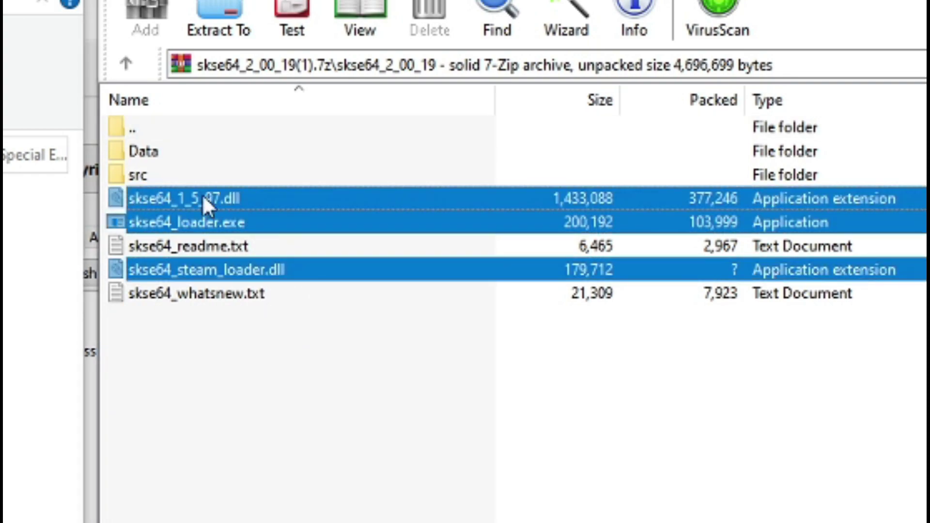
pyautogui.keyDown('ctrl'); pyautogui.click(138, 177); pyautogui.keyUp('ctrl')
pyautogui.keyDown('ctrl'); pyautogui.click(213, 153); pyautogui.keyUp('ctrl')
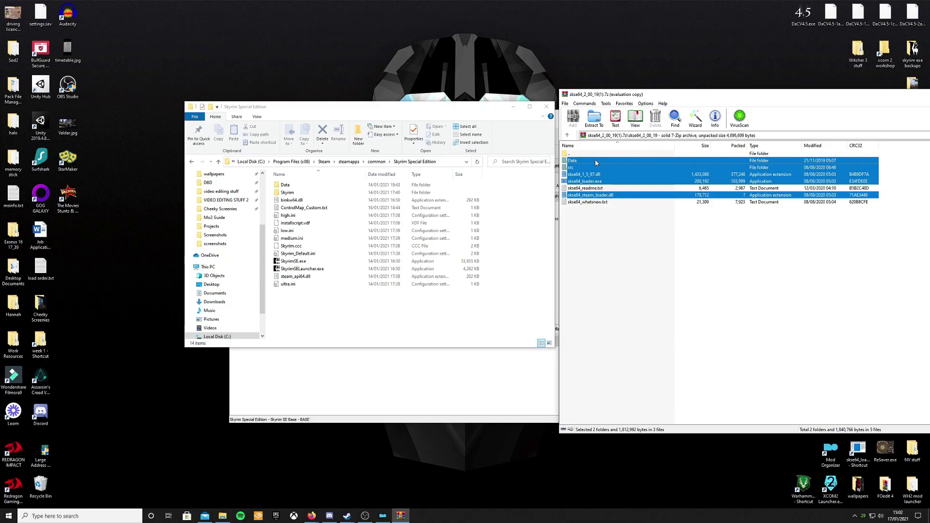
pyautogui.moveTo(596, 163); pyautogui.dragTo(377, 313)
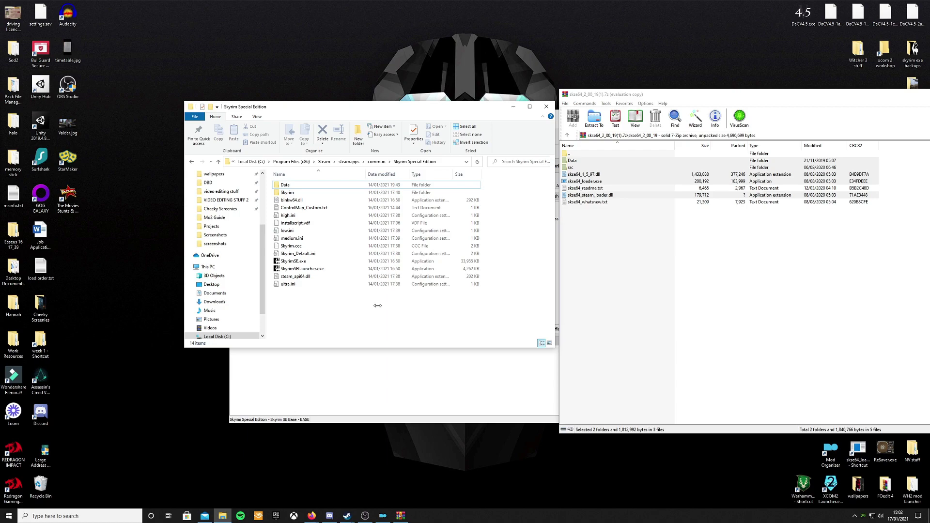
# Clear the selections in the game folder and archive, then close the SKSE archive in WinRAR.
pyautogui.click(376, 309)
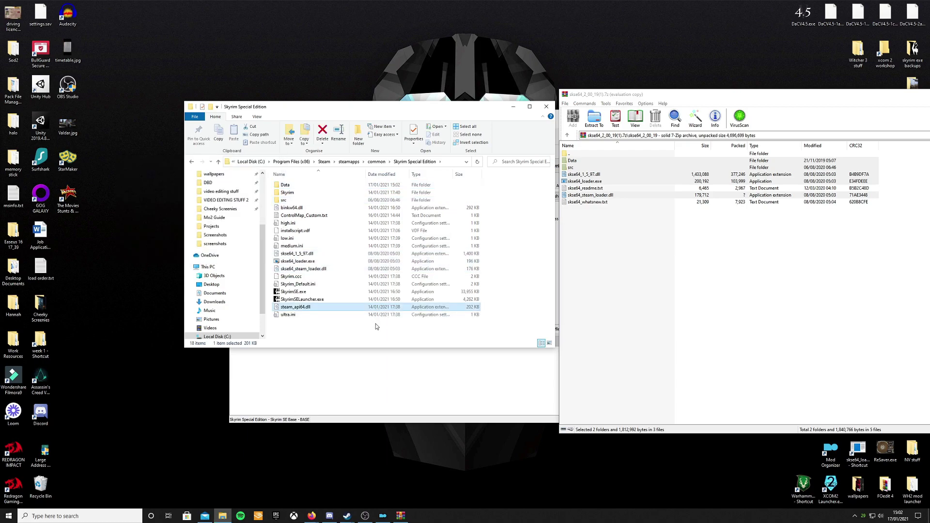
pyautogui.click(376, 323)
pyautogui.moveTo(786, 99); pyautogui.dragTo(605, 90)
pyautogui.click(701, 288)
pyautogui.click(834, 89)
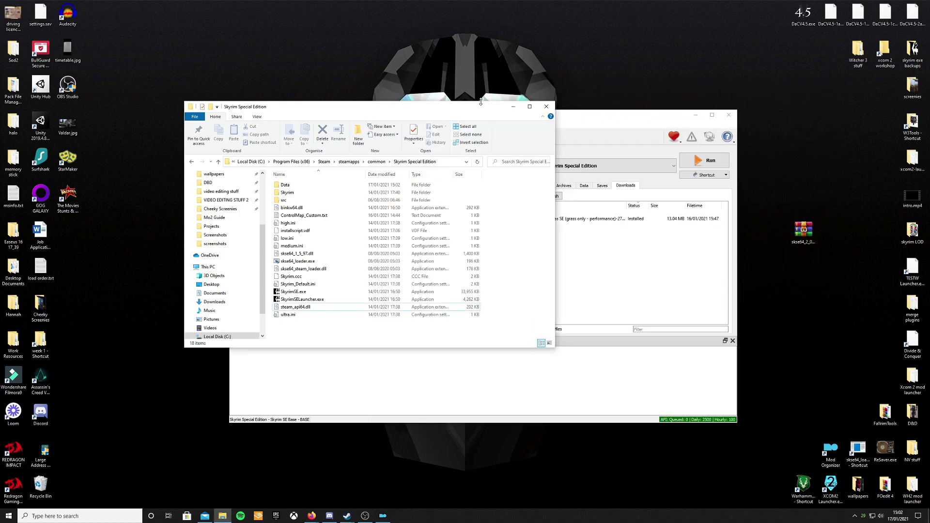
pyautogui.moveTo(491, 106); pyautogui.dragTo(636, 249)
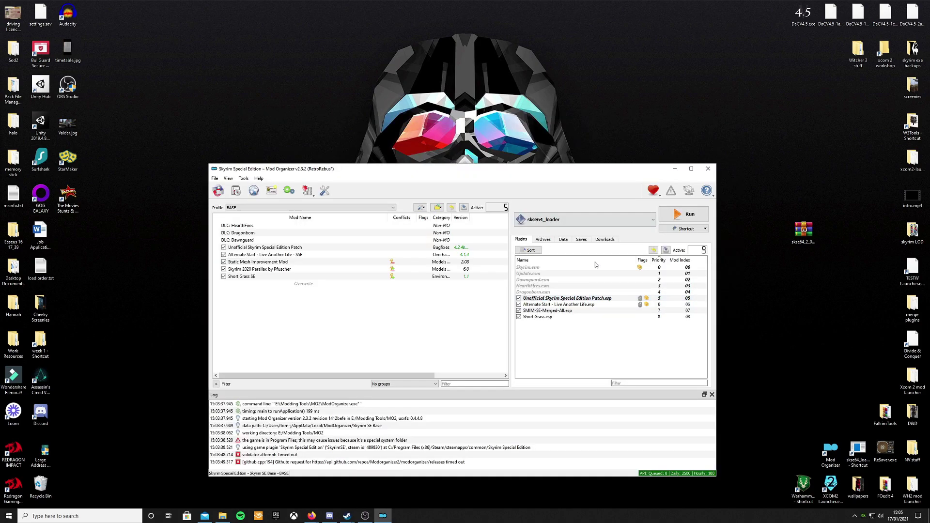
# Select skse64_loader as the executable in Mod Organizer 2 and run it.
pyautogui.click(585, 219)
pyautogui.click(538, 297)
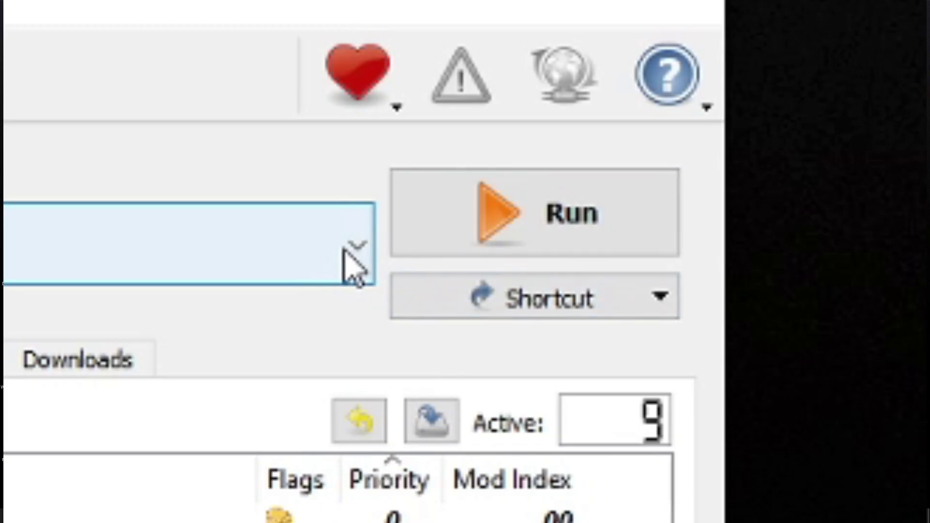
pyautogui.click(656, 246)
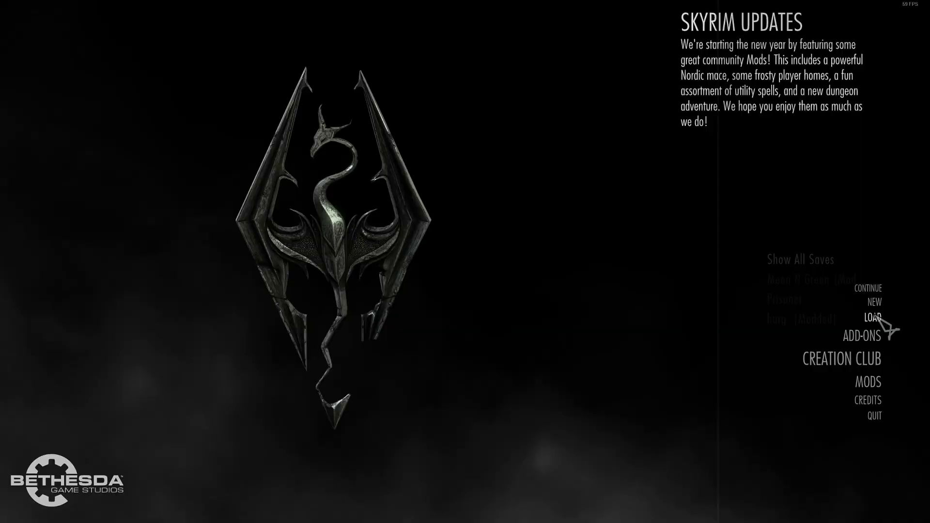
# Load the latest Whiterun autosave and open the journal's System page showing SKSE64 2.0.19.
pyautogui.click(874, 318)
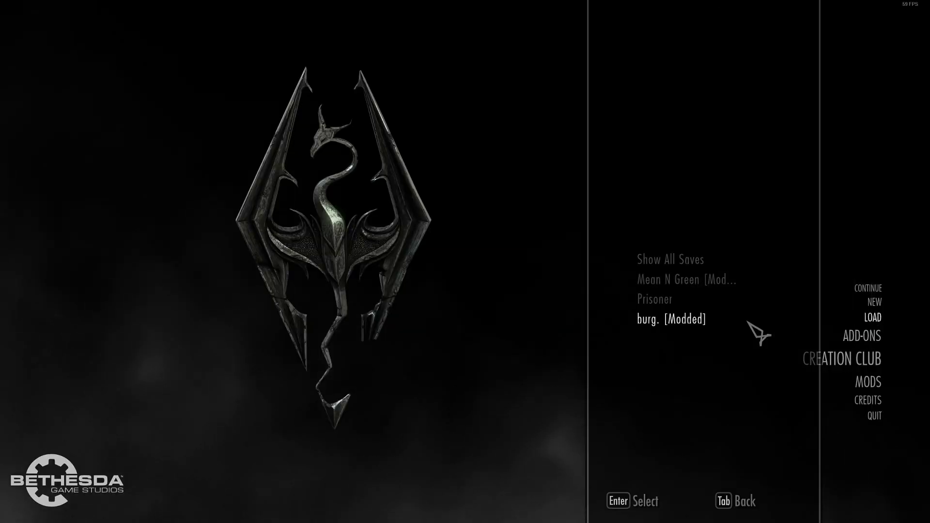
pyautogui.click(704, 319)
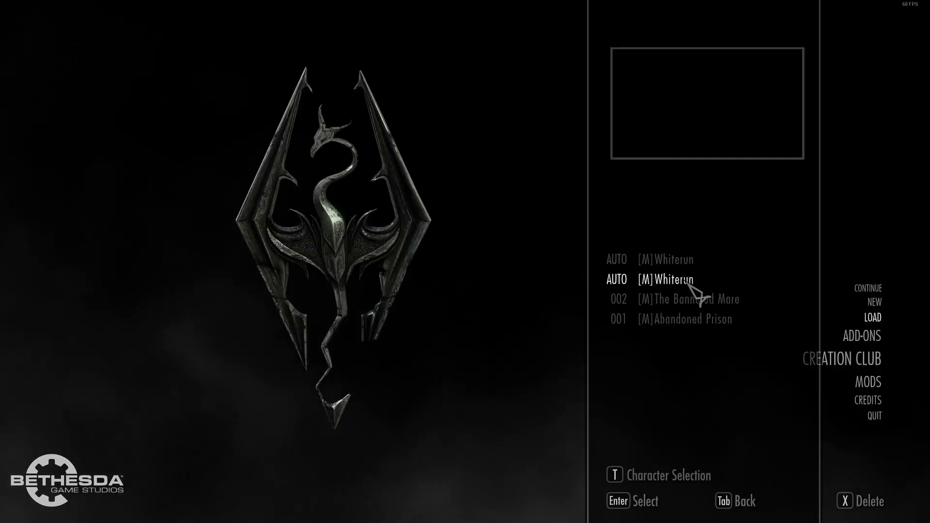
pyautogui.click(679, 256)
pyautogui.click(668, 497)
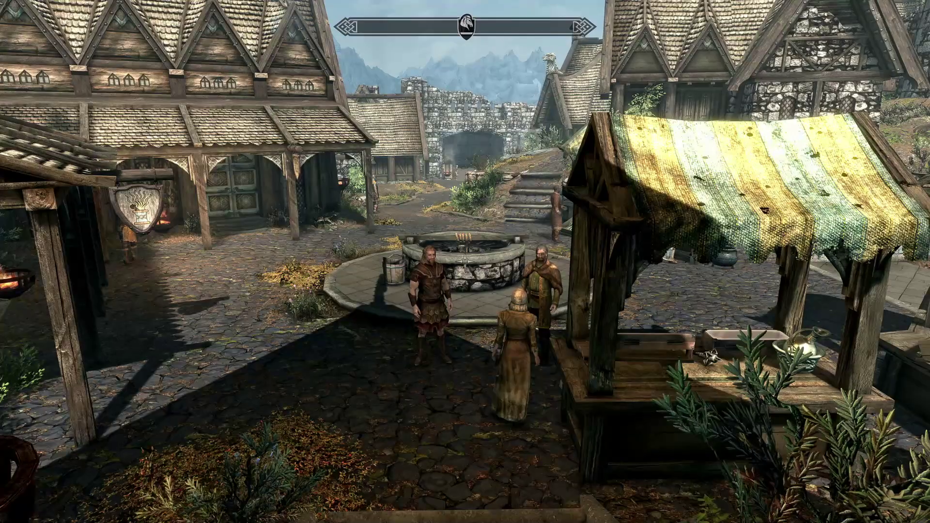
pyautogui.press('j')
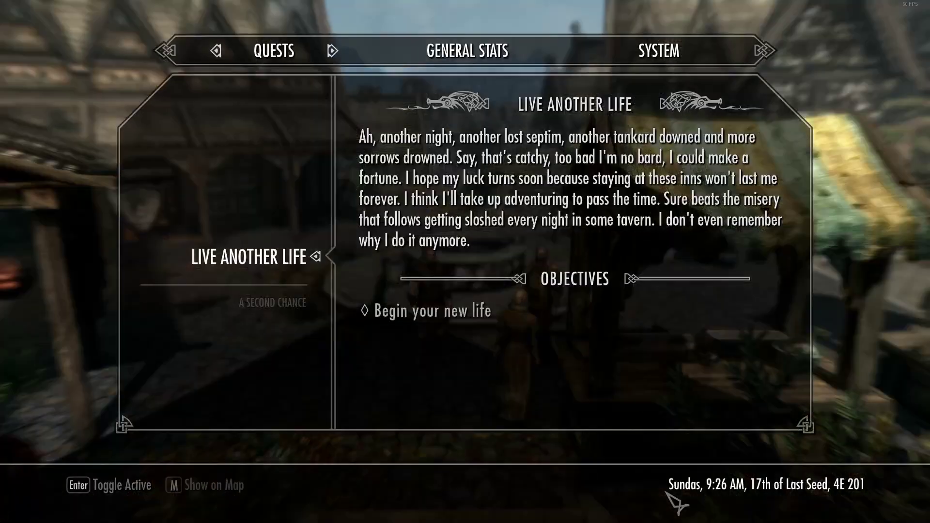
pyautogui.click(672, 62)
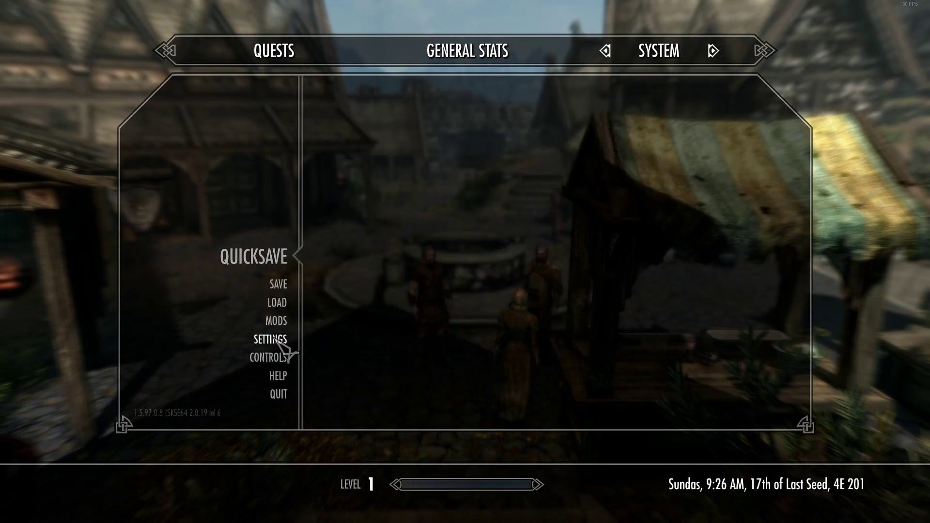